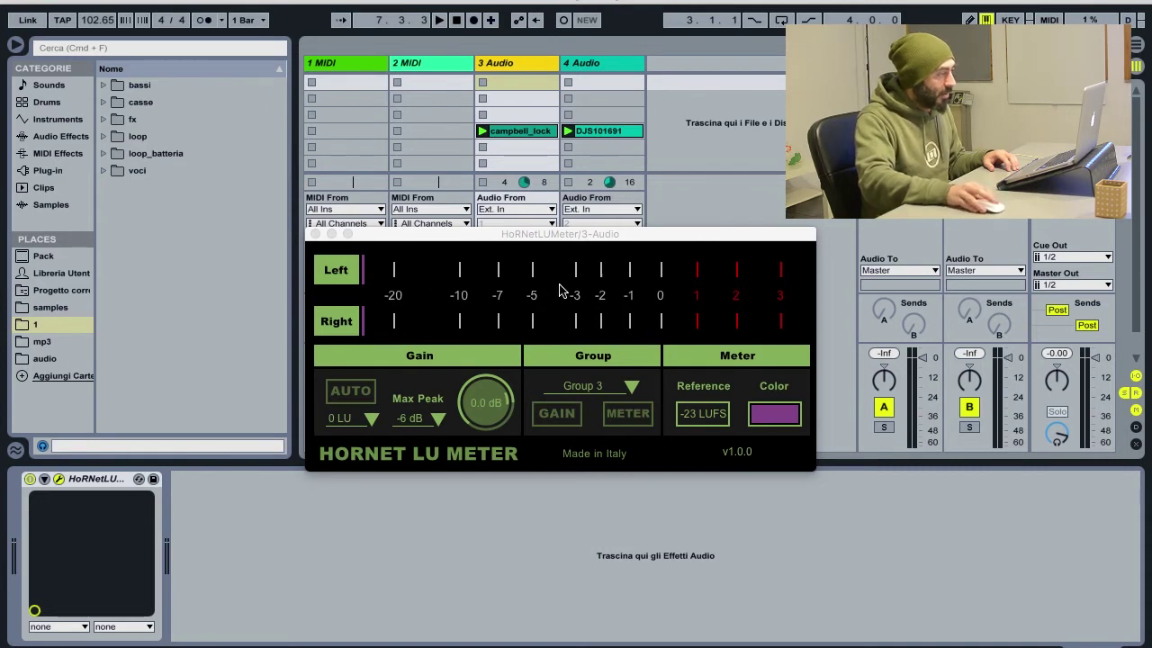
{"action": "left_click", "coordinate": [431, 252]}
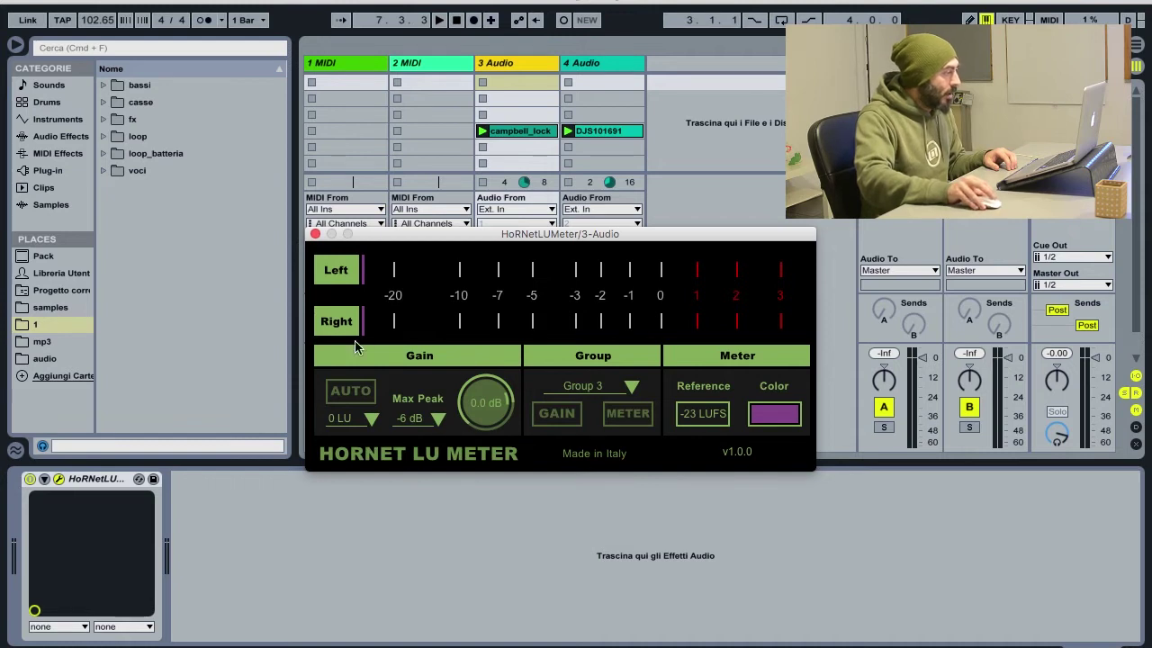
{"action": "left_click", "coordinate": [353, 421]}
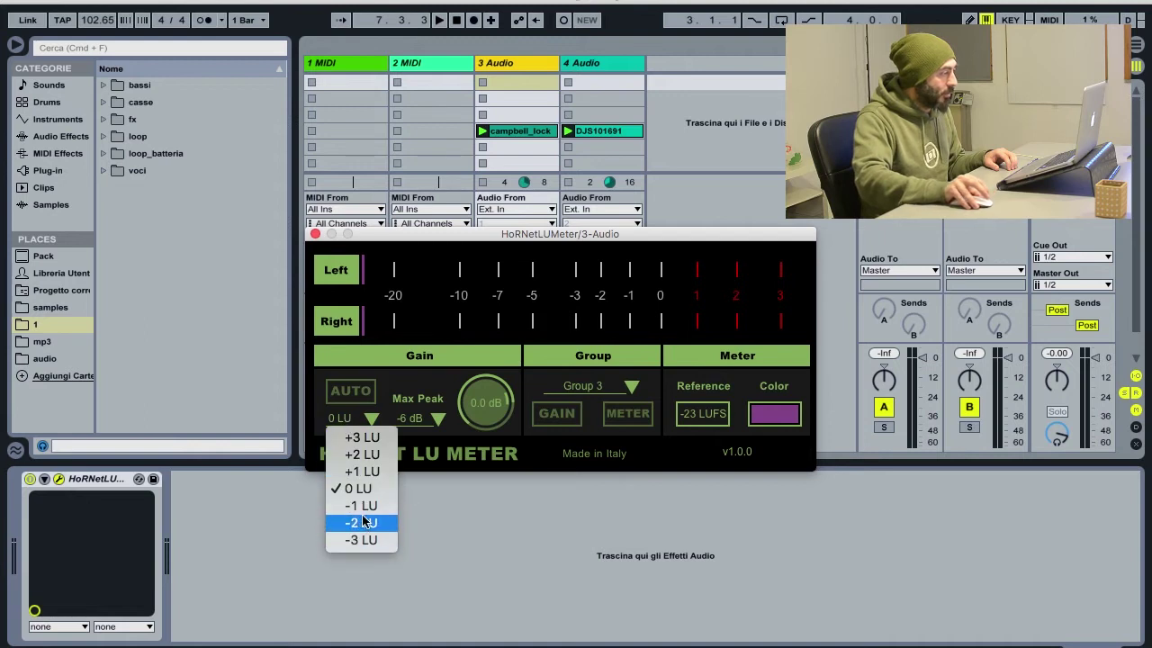
{"action": "left_click", "coordinate": [360, 488]}
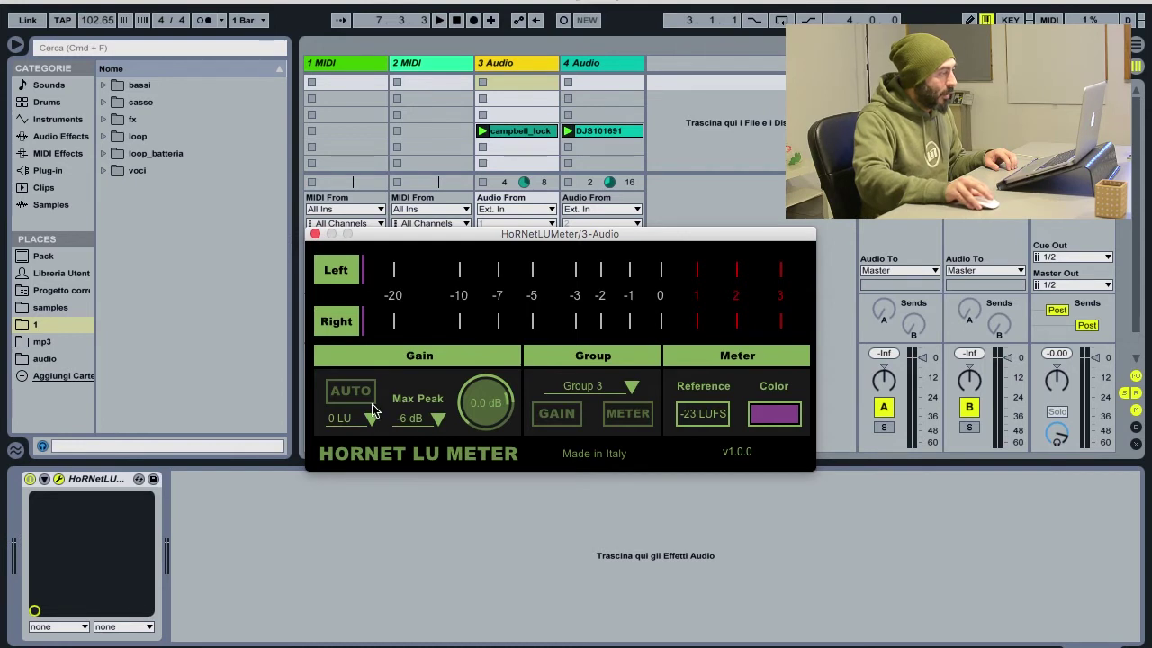
{"action": "left_click", "coordinate": [438, 420]}
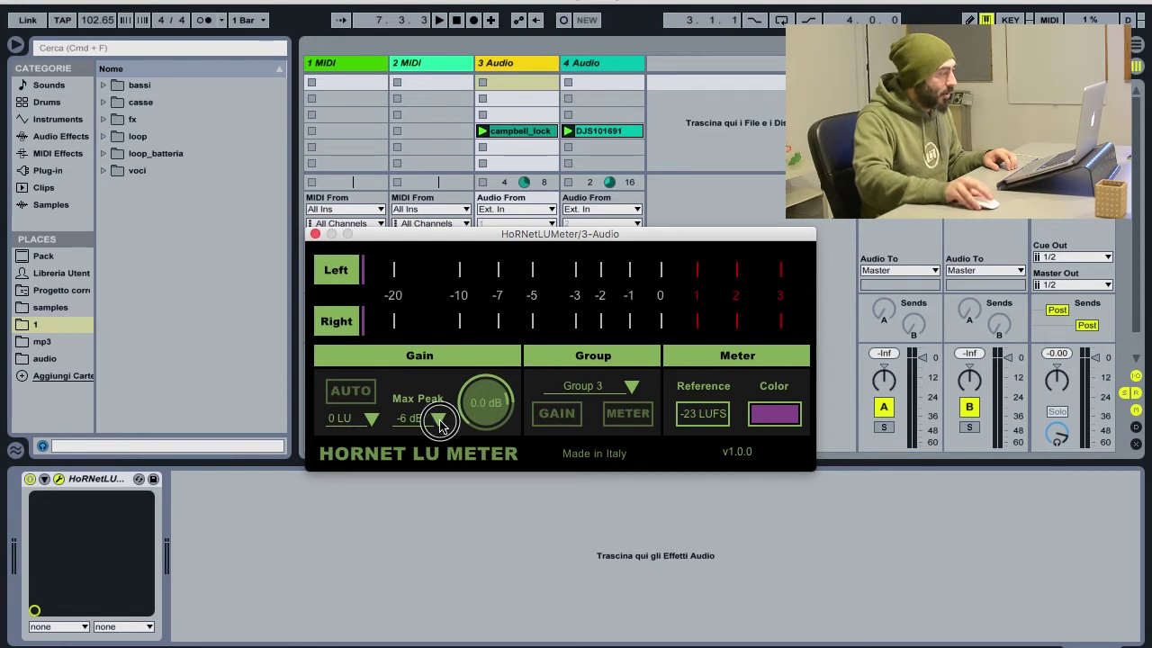
{"action": "left_click", "coordinate": [430, 423]}
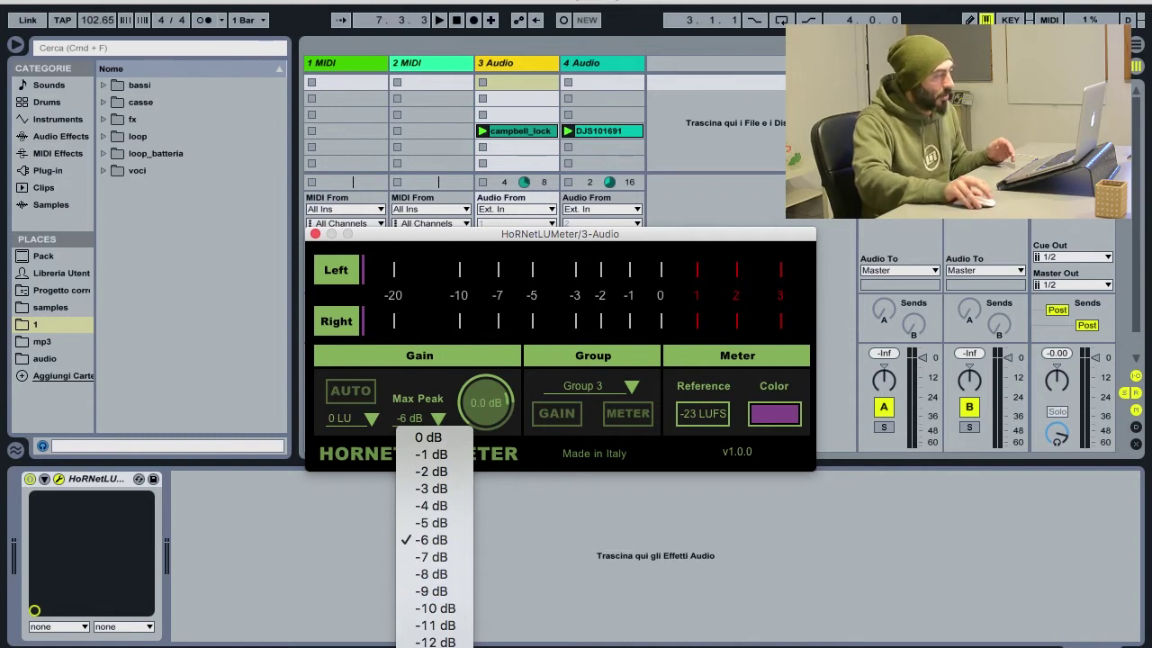
{"action": "left_click", "coordinate": [404, 417]}
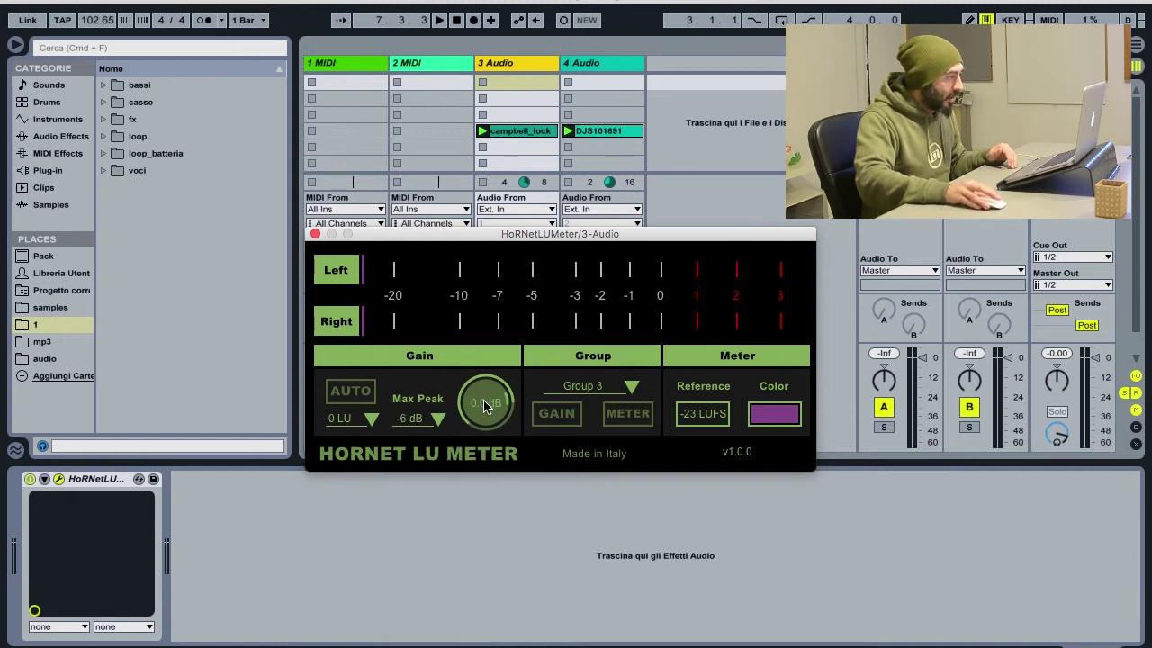
{"action": "left_click_drag", "start_coordinate": [484, 431], "coordinate": [483, 389]}
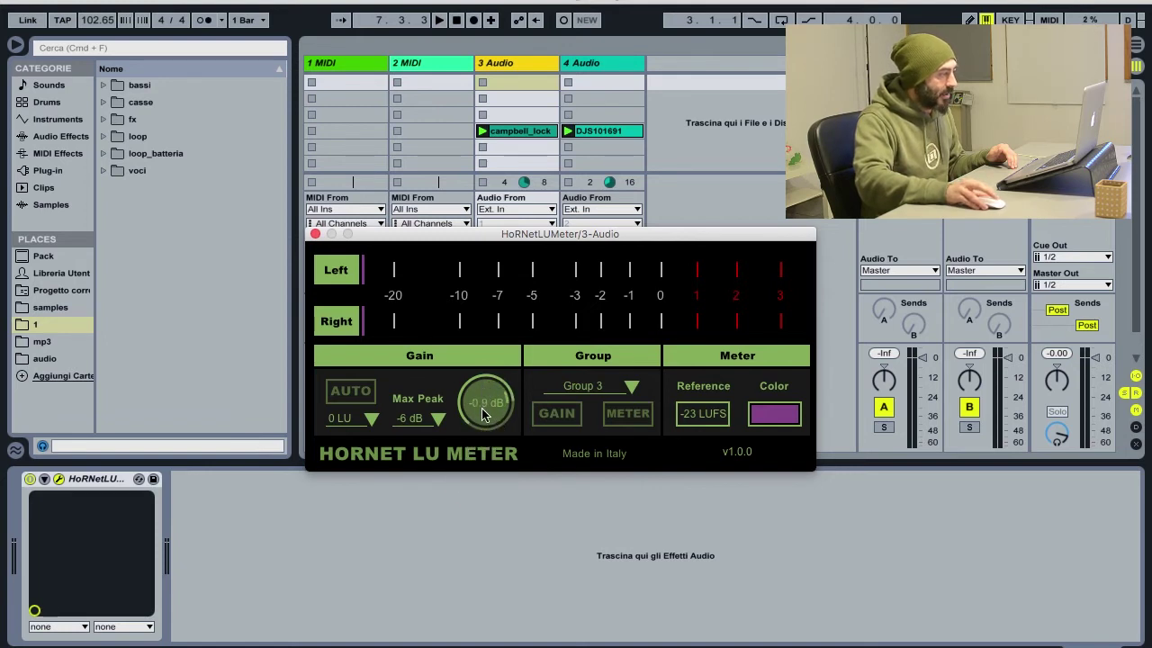
{"action": "double_click", "coordinate": [482, 408]}
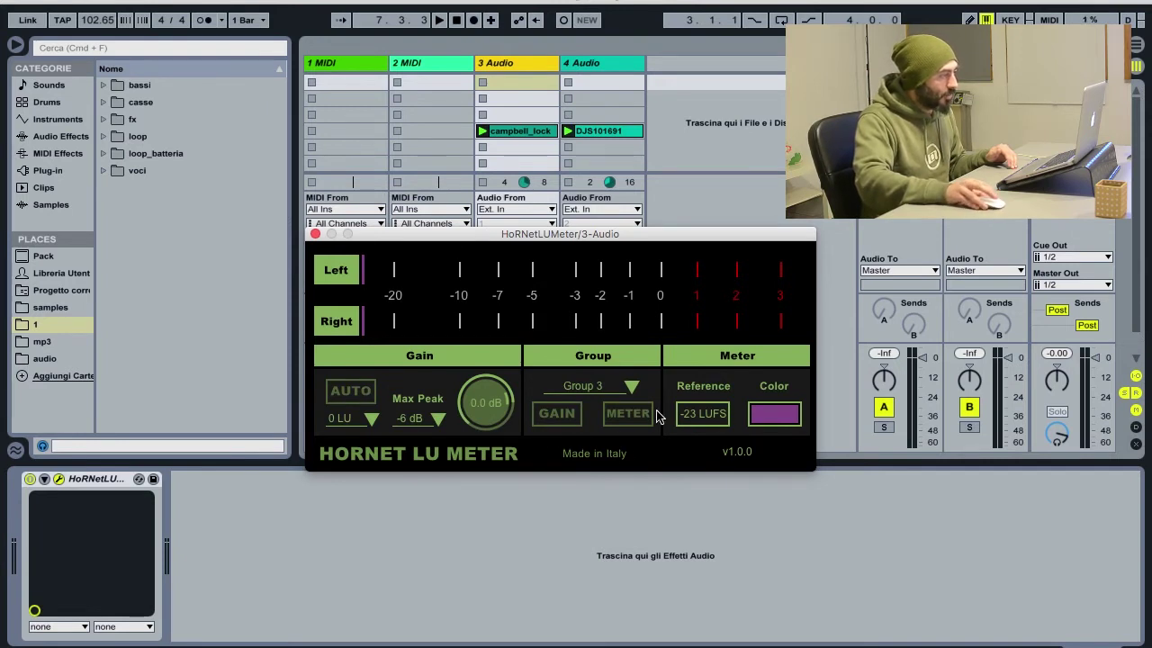
{"action": "left_click", "coordinate": [601, 396]}
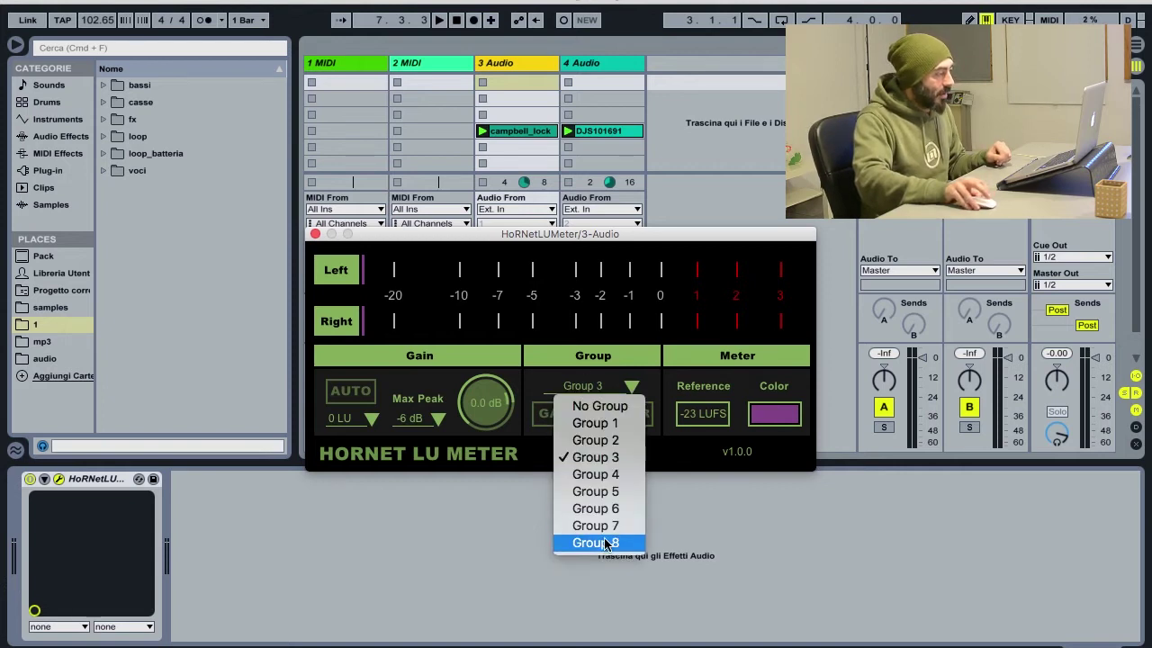
- Put track 3's LU Meter in Group 1 with GAIN linking off and reference -23 LUFS
{"action": "left_click", "coordinate": [595, 423]}
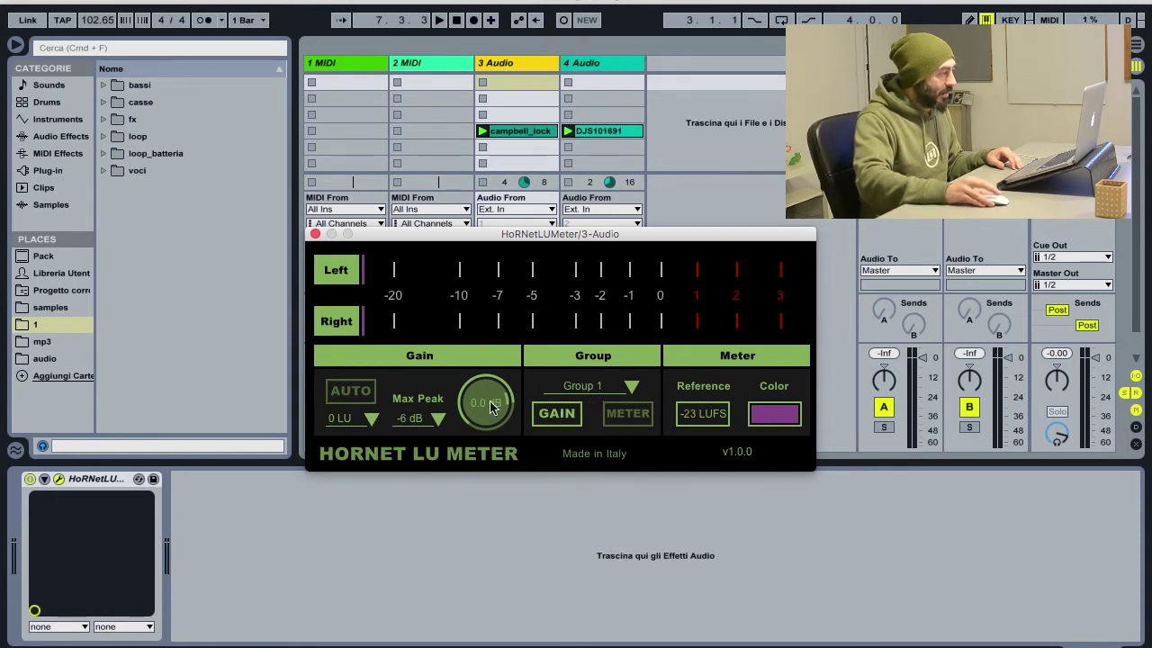
{"action": "left_click", "coordinate": [558, 420]}
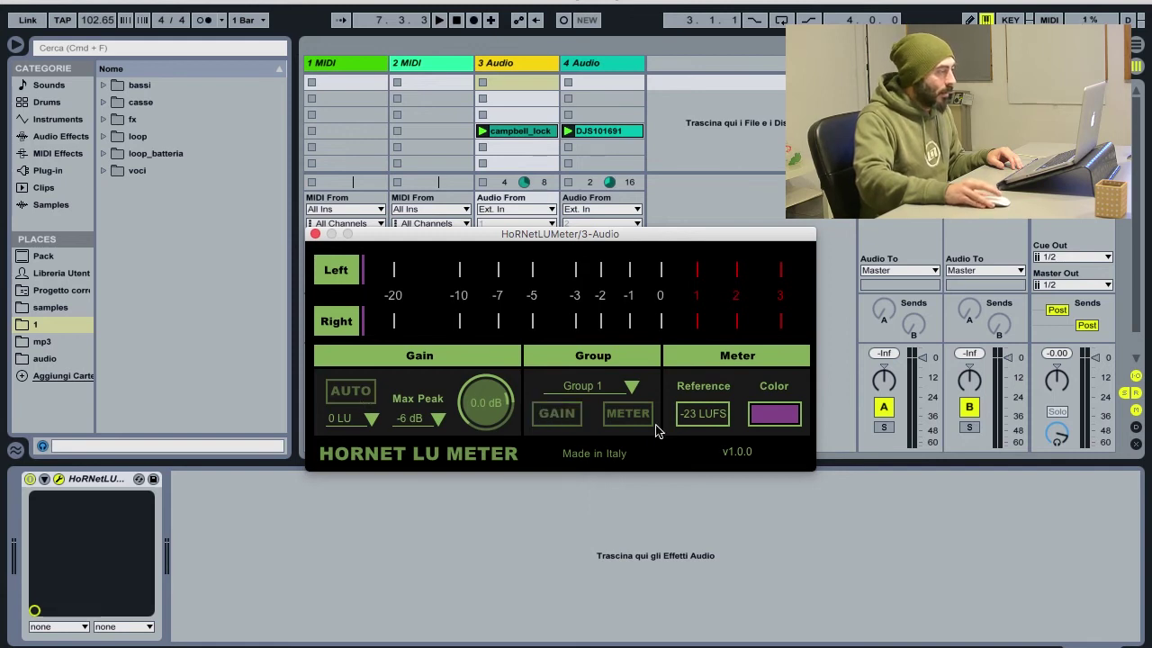
{"action": "double_click", "coordinate": [706, 416]}
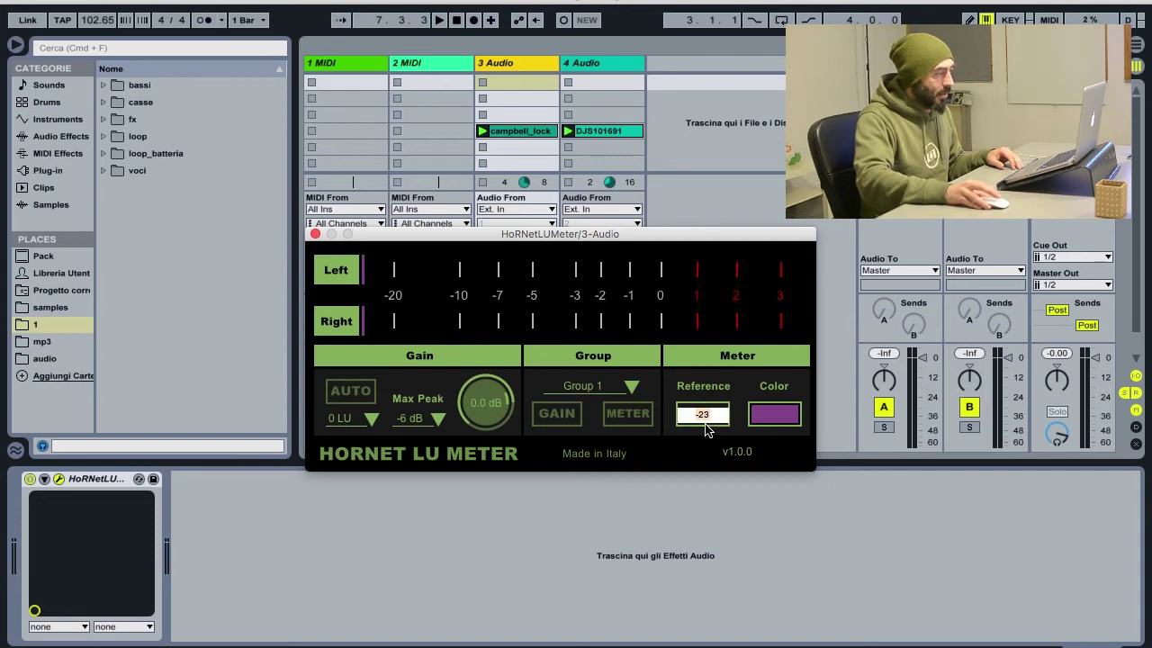
{"action": "key", "text": "Return"}
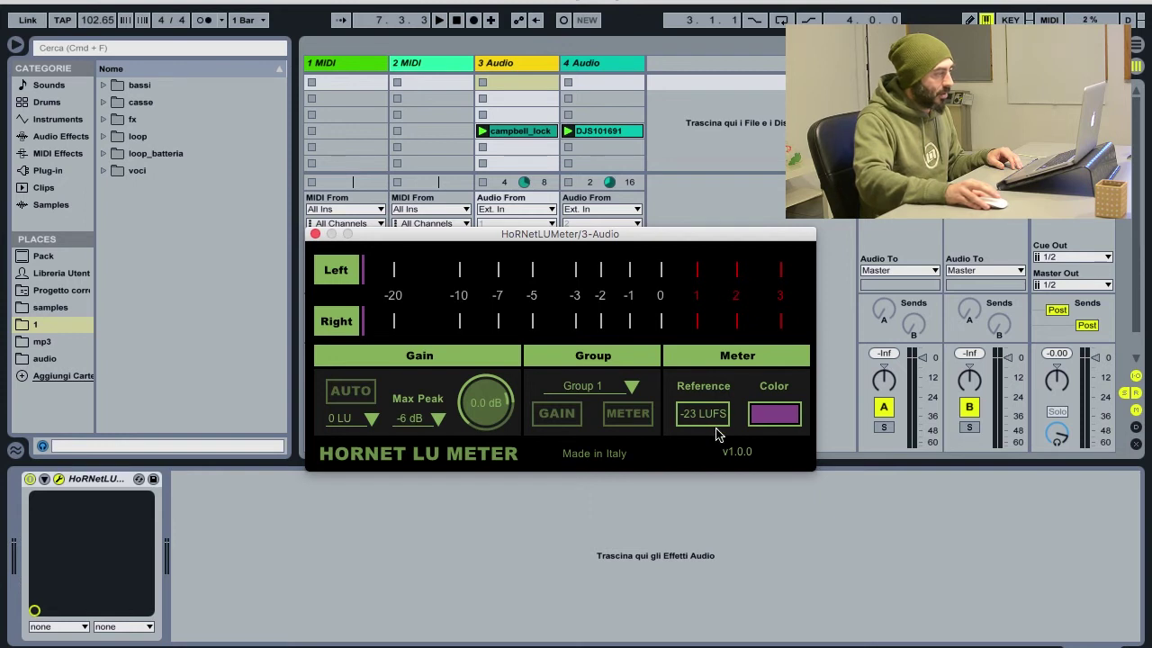
- Open the meter colour picker and cancel it, then start playback
{"action": "left_click", "coordinate": [774, 415]}
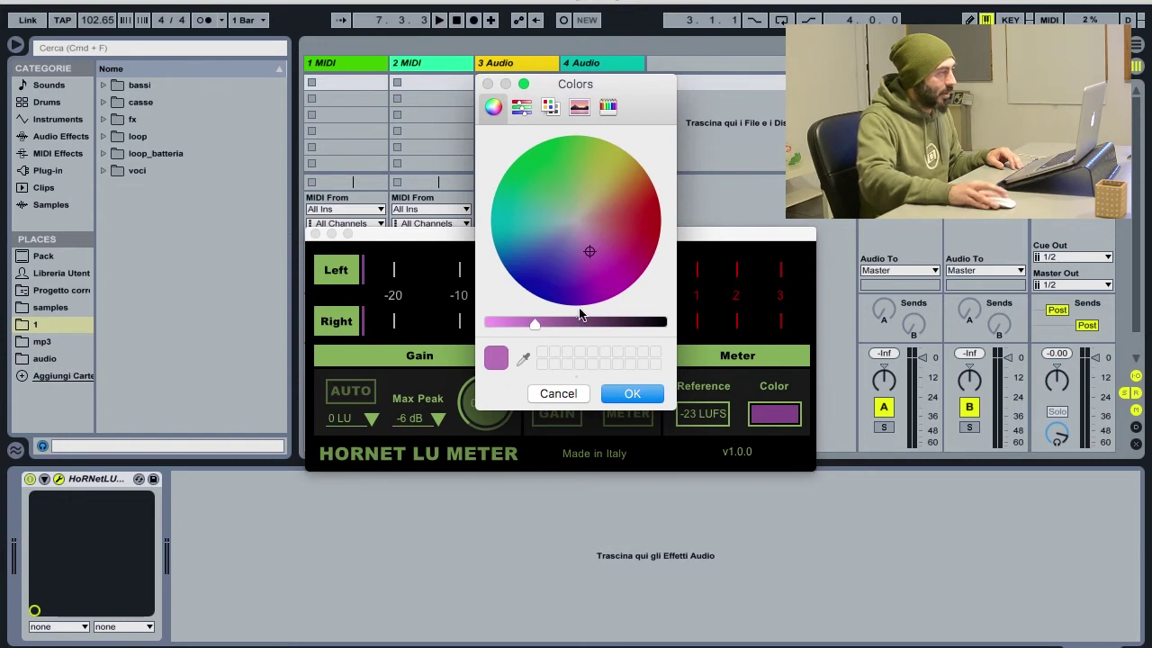
{"action": "left_click", "coordinate": [558, 396]}
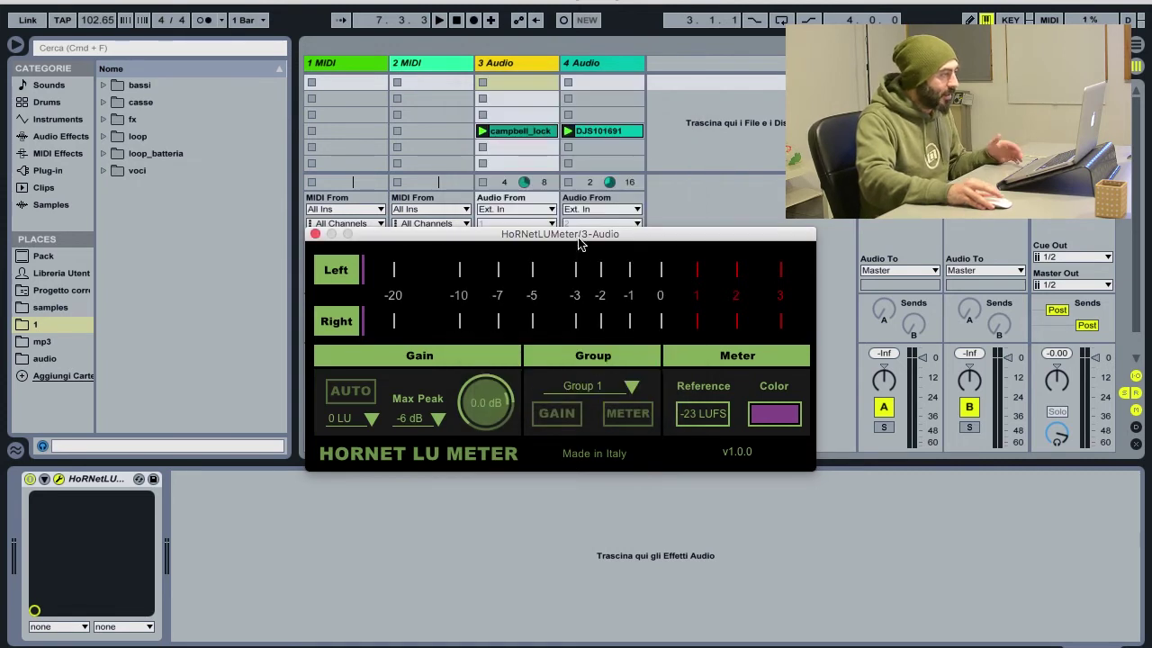
{"action": "key", "text": "space"}
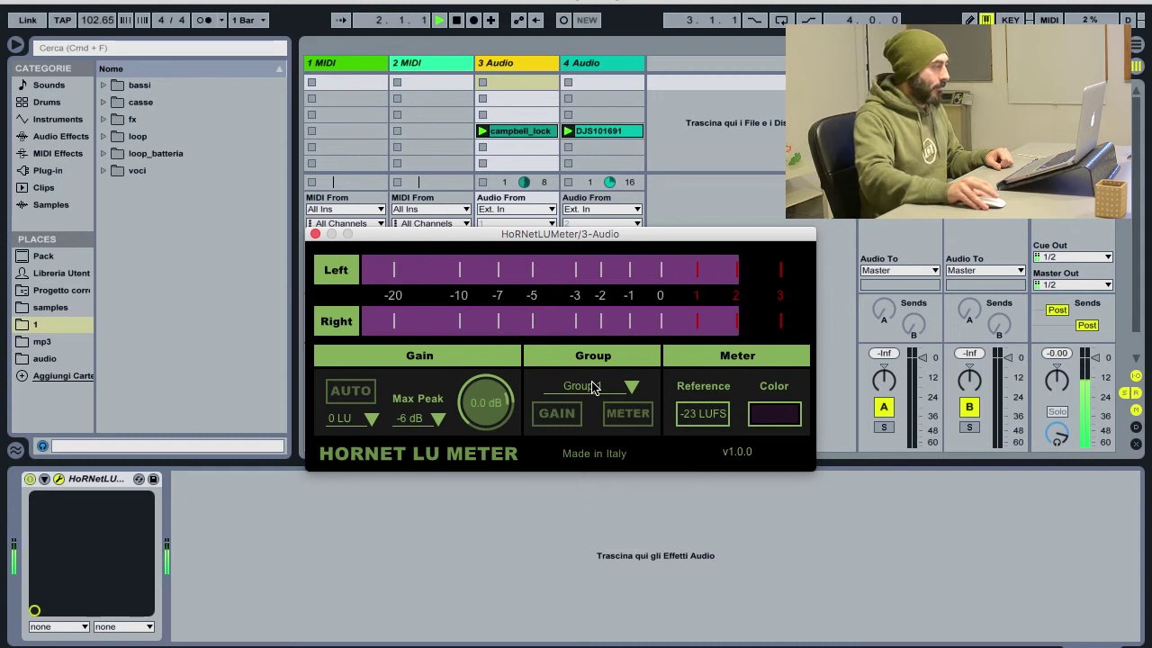
- Stop playback and switch on AUTO gain in track 3's LU Meter
{"action": "key", "text": "space"}
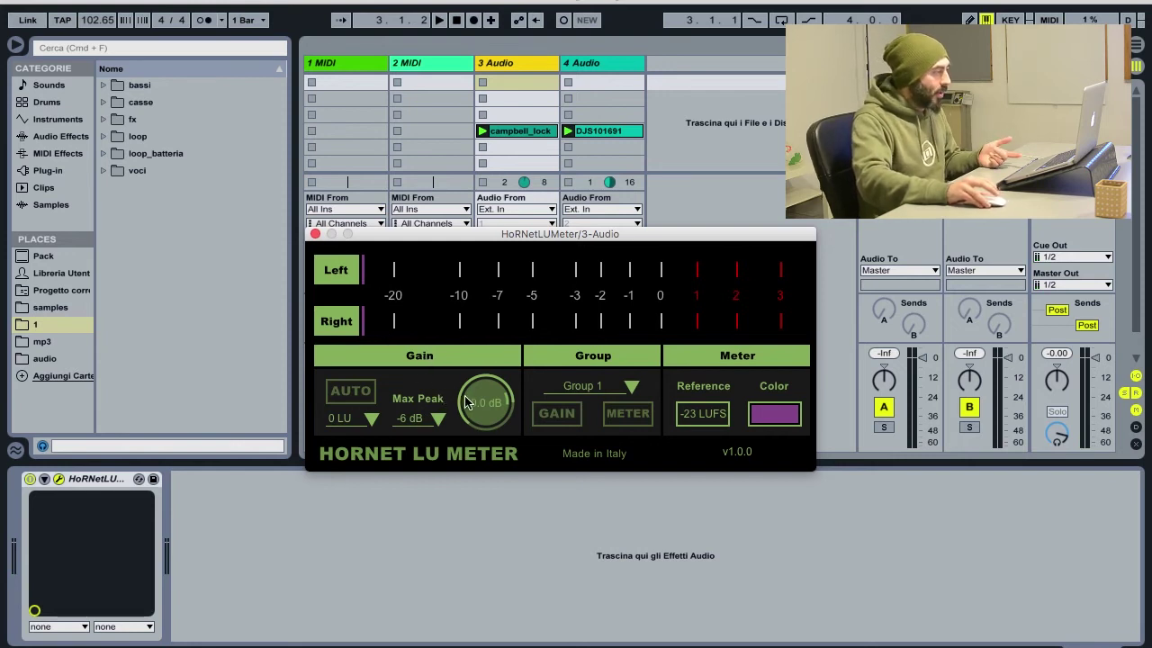
{"action": "left_click", "coordinate": [365, 396]}
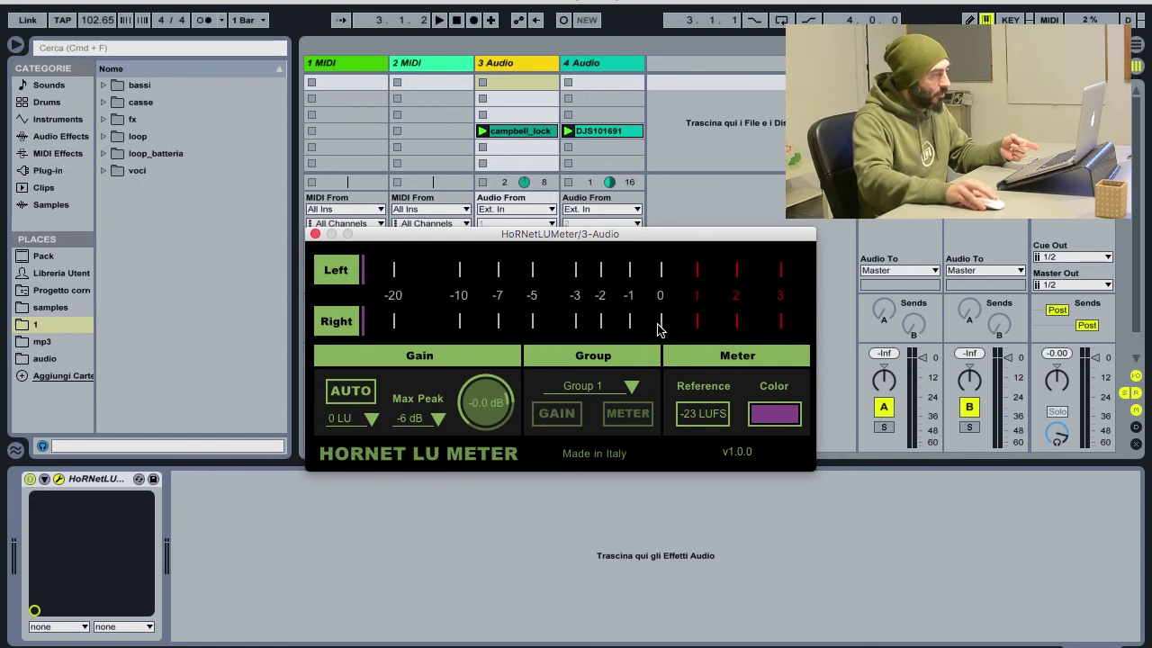
- Play and stop a pass, re-enable GAIN linking, and move the meter window lower
{"action": "key", "text": "space"}
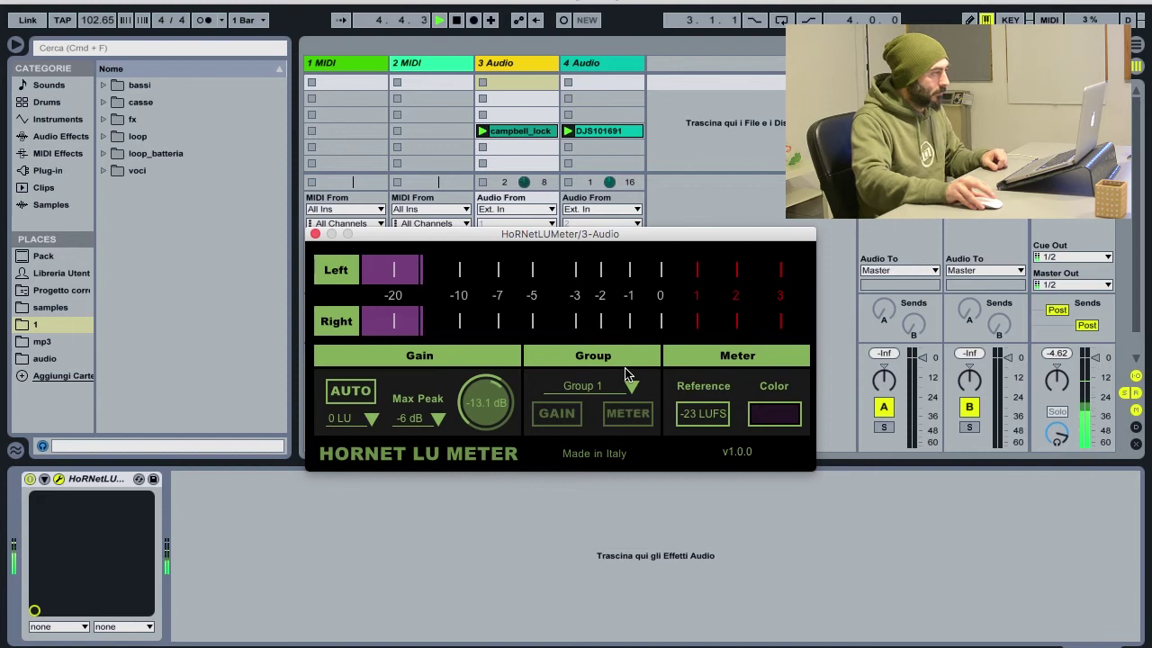
{"action": "key", "text": "space"}
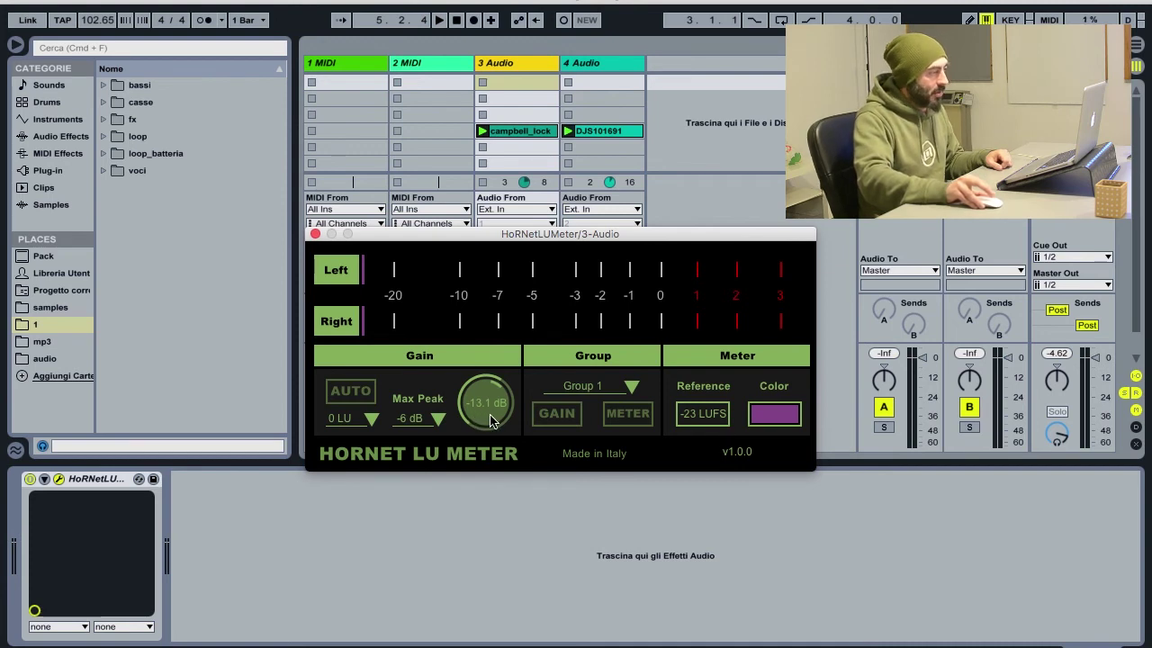
{"action": "left_click", "coordinate": [577, 415]}
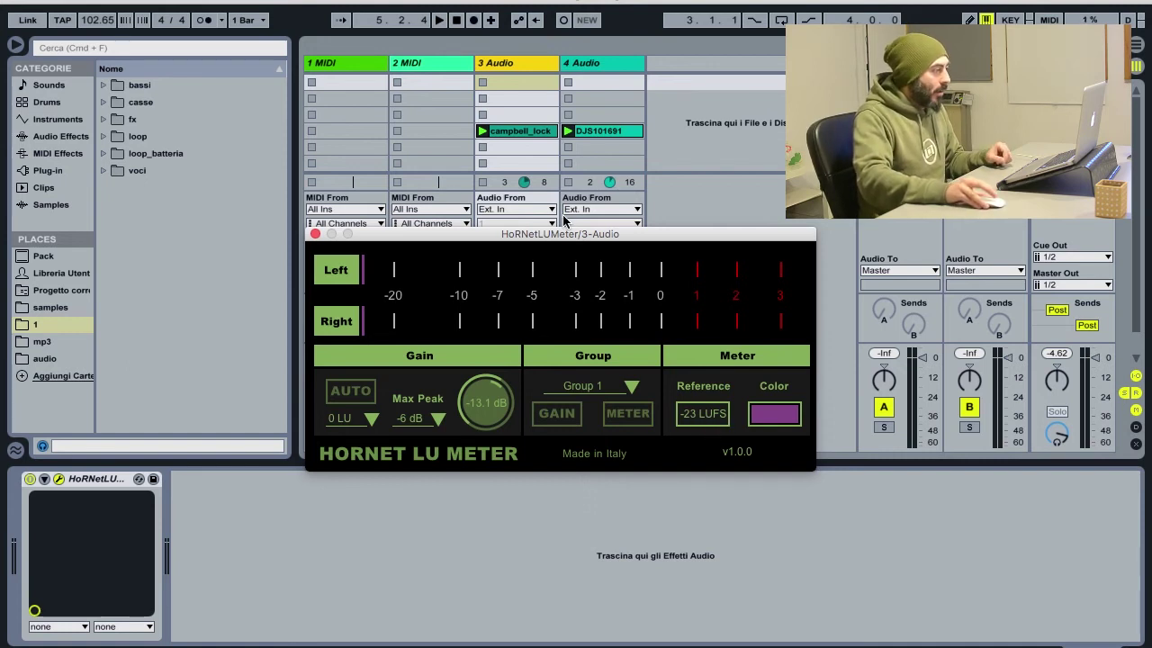
{"action": "left_click_drag", "start_coordinate": [561, 236], "coordinate": [522, 204]}
- Copy track 3's HoRNet LU Meter and paste it onto track 4
{"action": "left_click", "coordinate": [90, 483]}
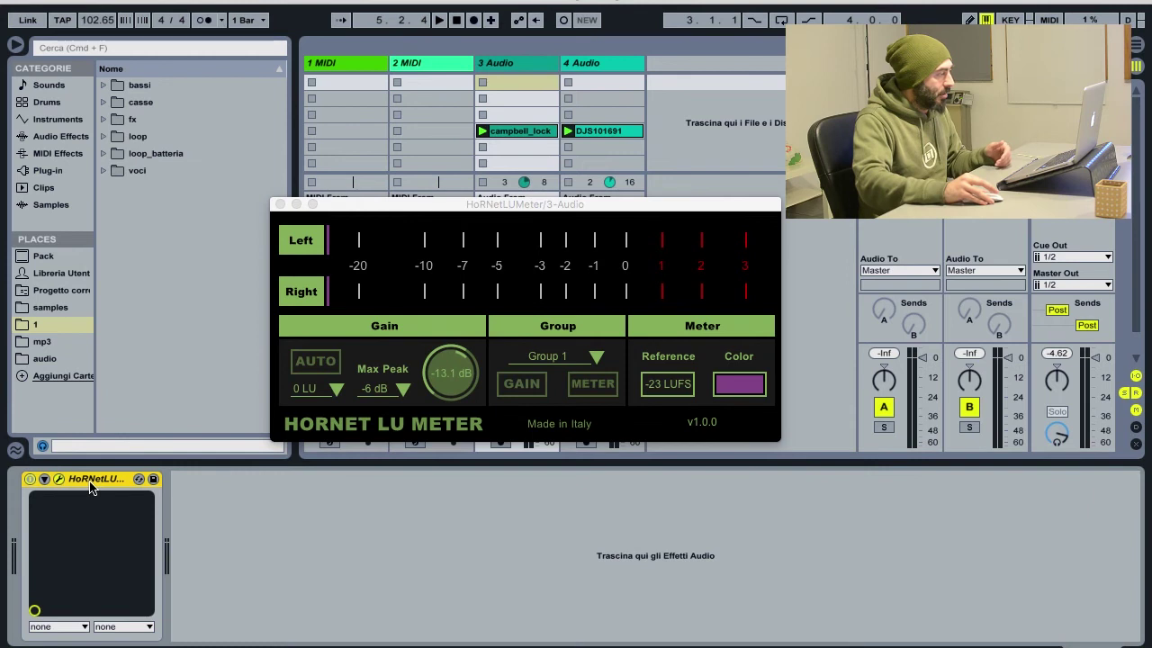
{"action": "right_click", "coordinate": [90, 482]}
{"action": "left_click", "coordinate": [124, 504]}
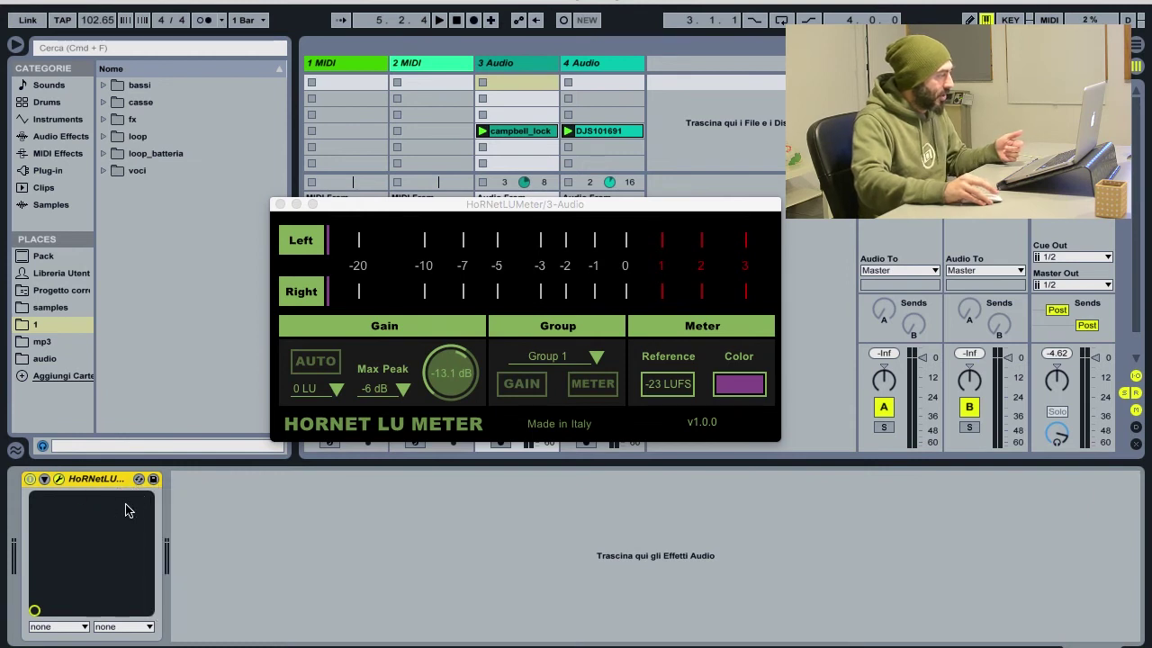
{"action": "left_click", "coordinate": [596, 65]}
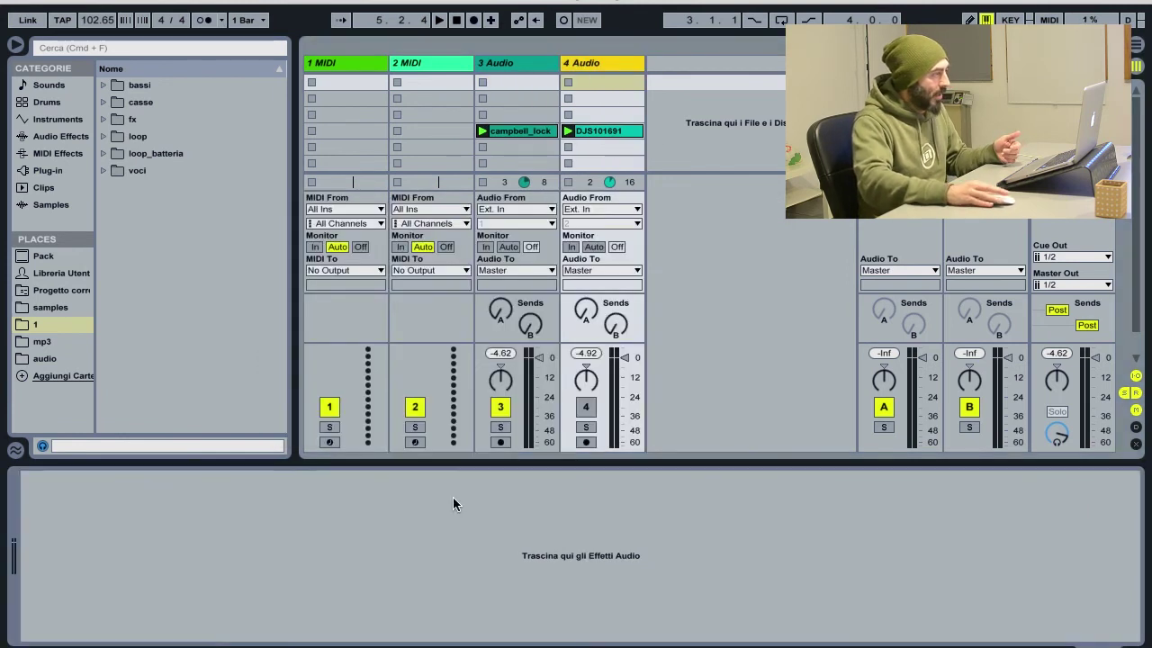
{"action": "right_click", "coordinate": [452, 550]}
{"action": "left_click", "coordinate": [470, 553]}
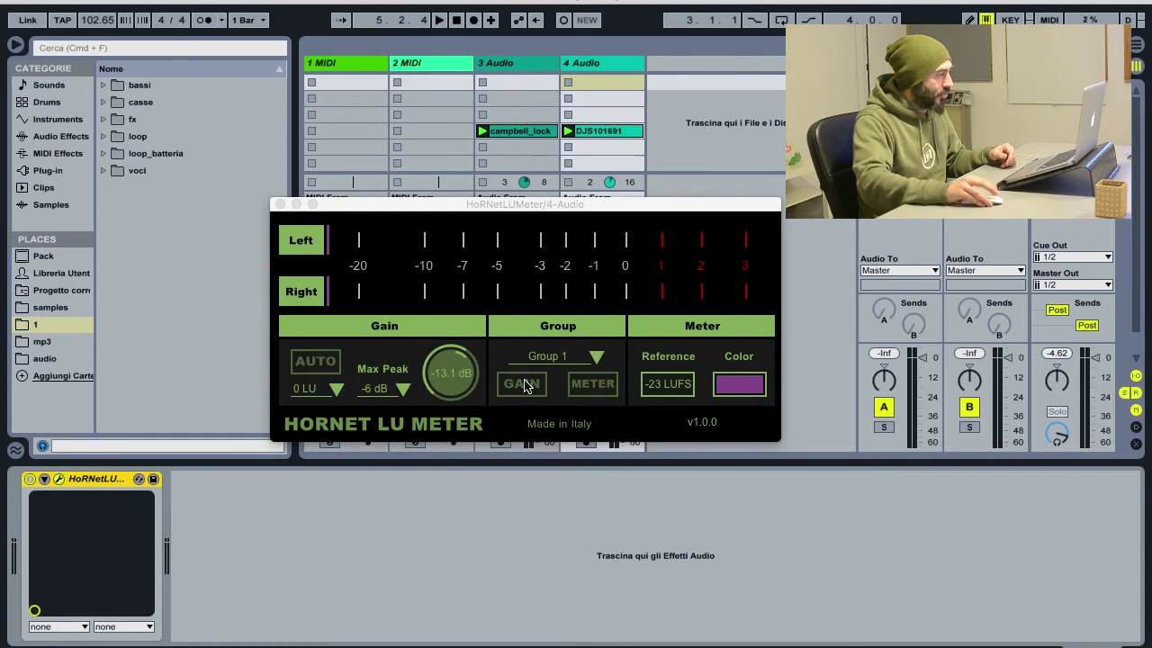
{"action": "left_click_drag", "start_coordinate": [466, 215], "coordinate": [493, 274]}
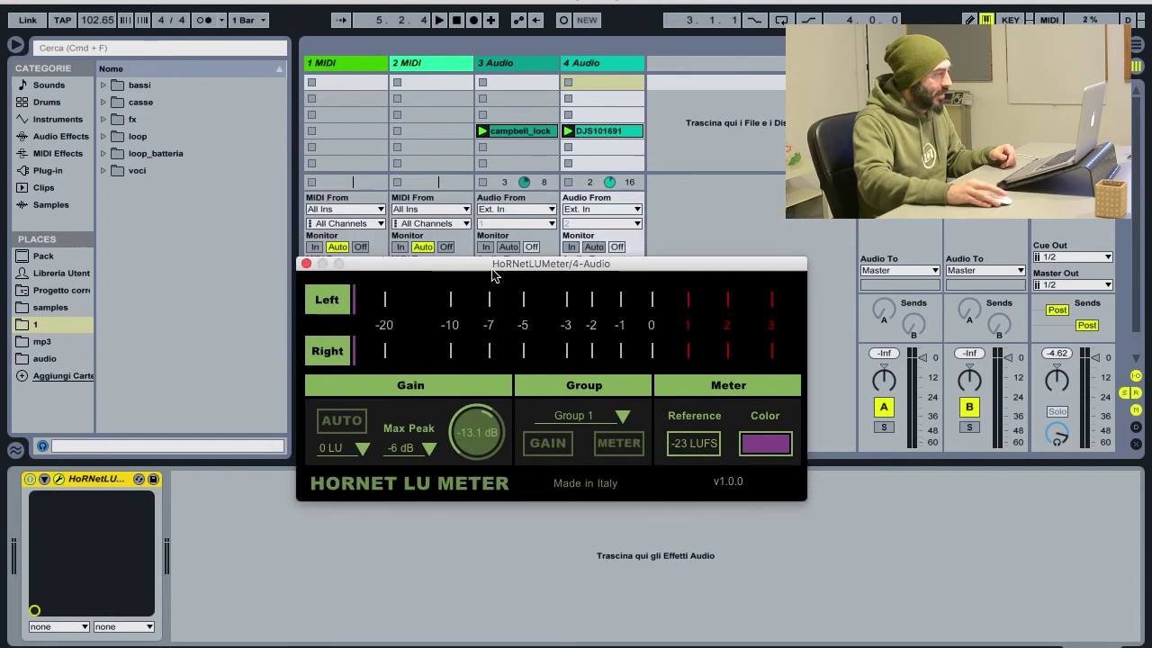
- Turn on GAIN linking in both tracks' LU Meters, sharing Group 1 at -13.1 dB
{"action": "left_click", "coordinate": [555, 450]}
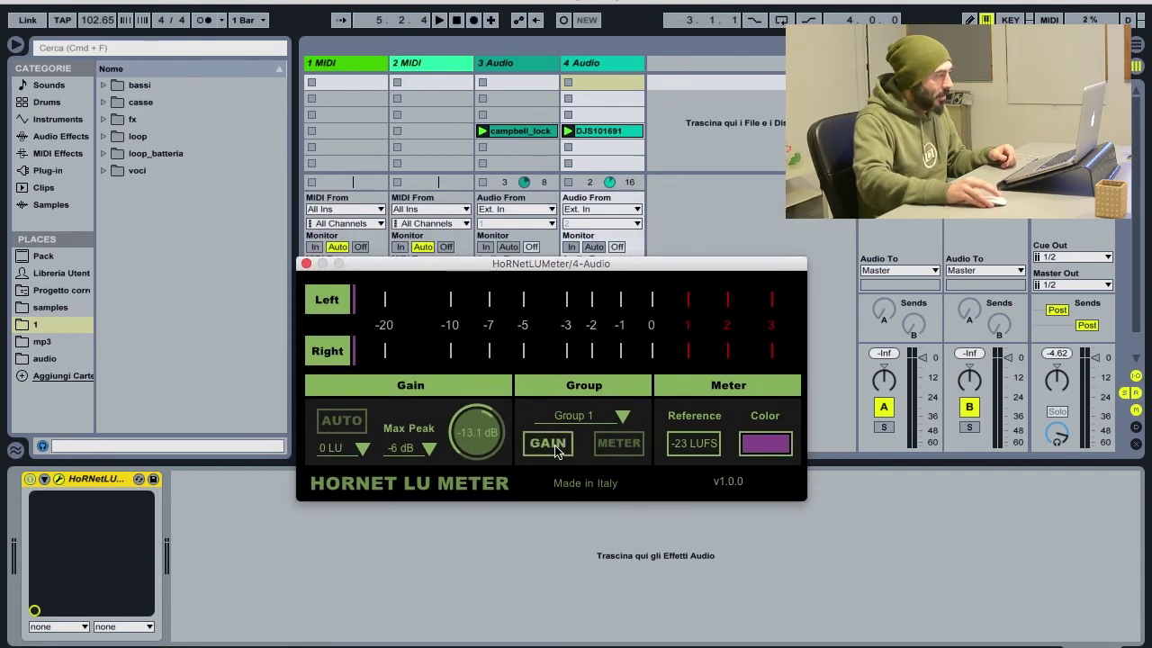
{"action": "left_click", "coordinate": [524, 65]}
{"action": "left_click", "coordinate": [510, 388]}
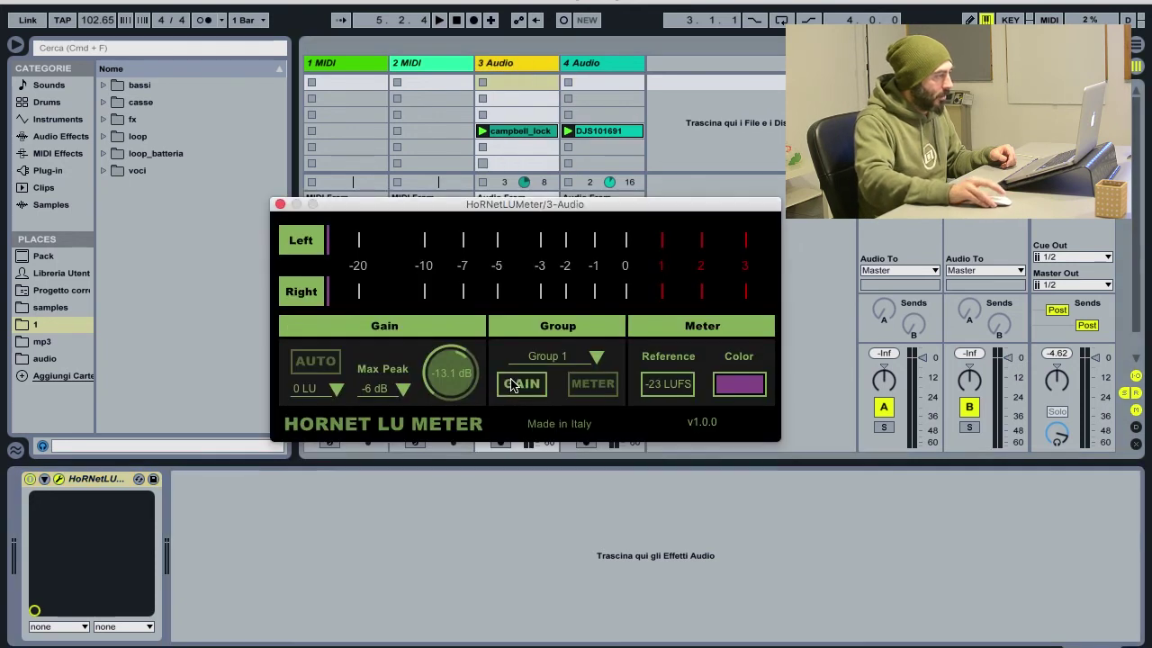
{"action": "left_click_drag", "start_coordinate": [511, 206], "coordinate": [525, 326]}
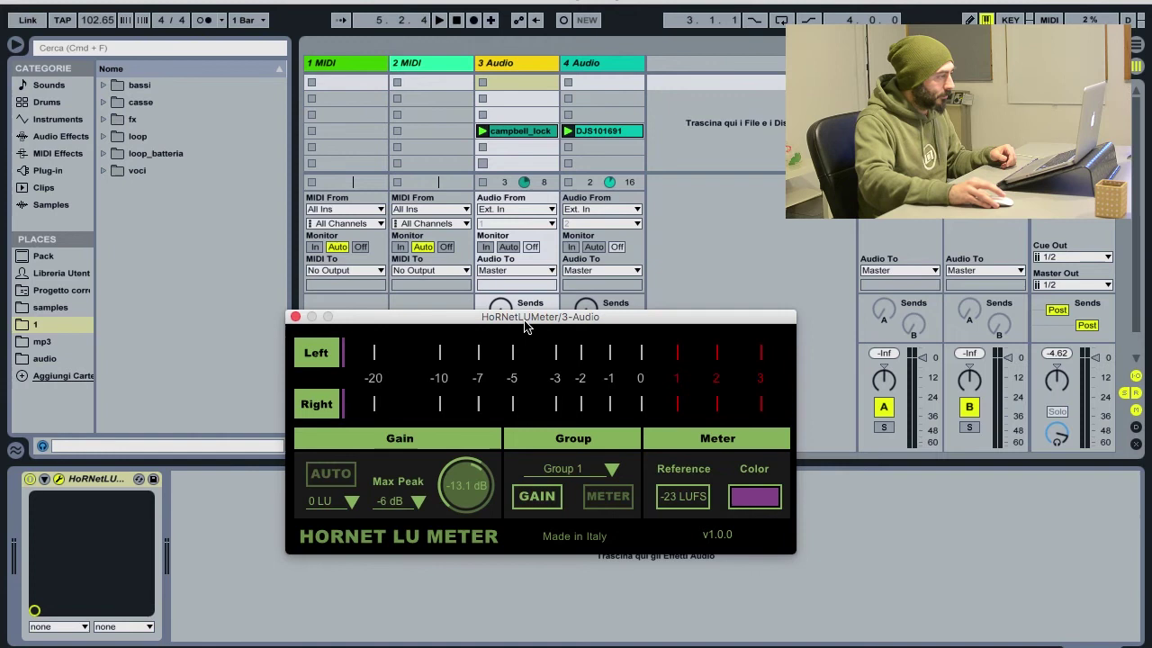
- Switch on AUTO gain in track 4's LU Meter, checking track 3's settings
{"action": "left_click", "coordinate": [594, 64]}
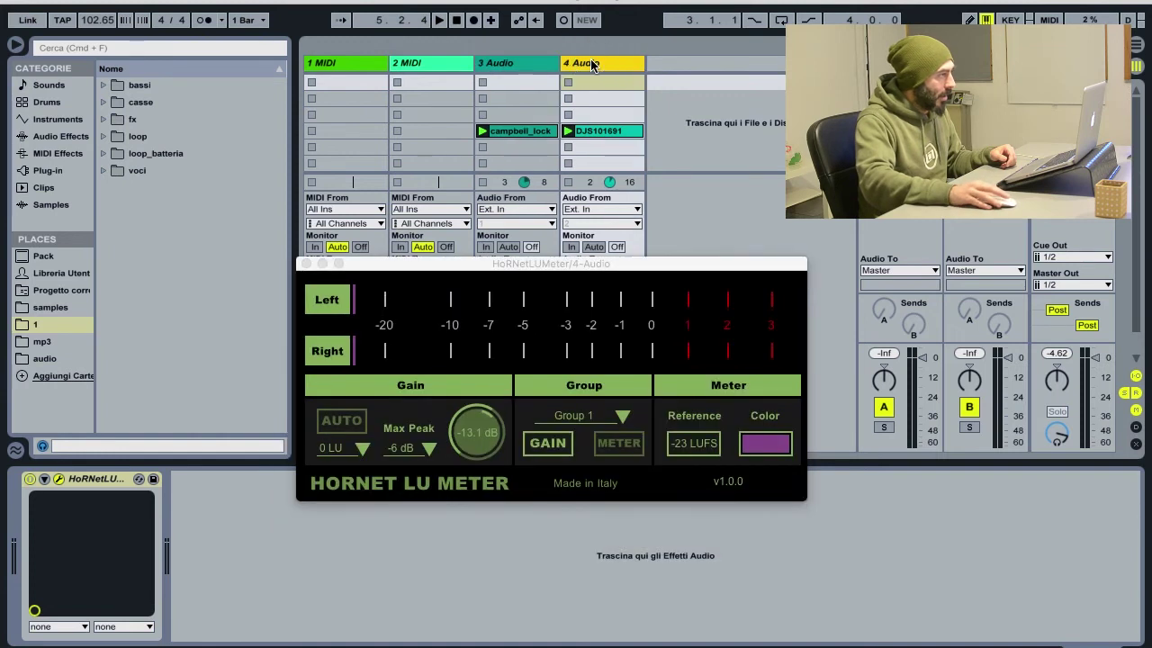
{"action": "left_click", "coordinate": [336, 423]}
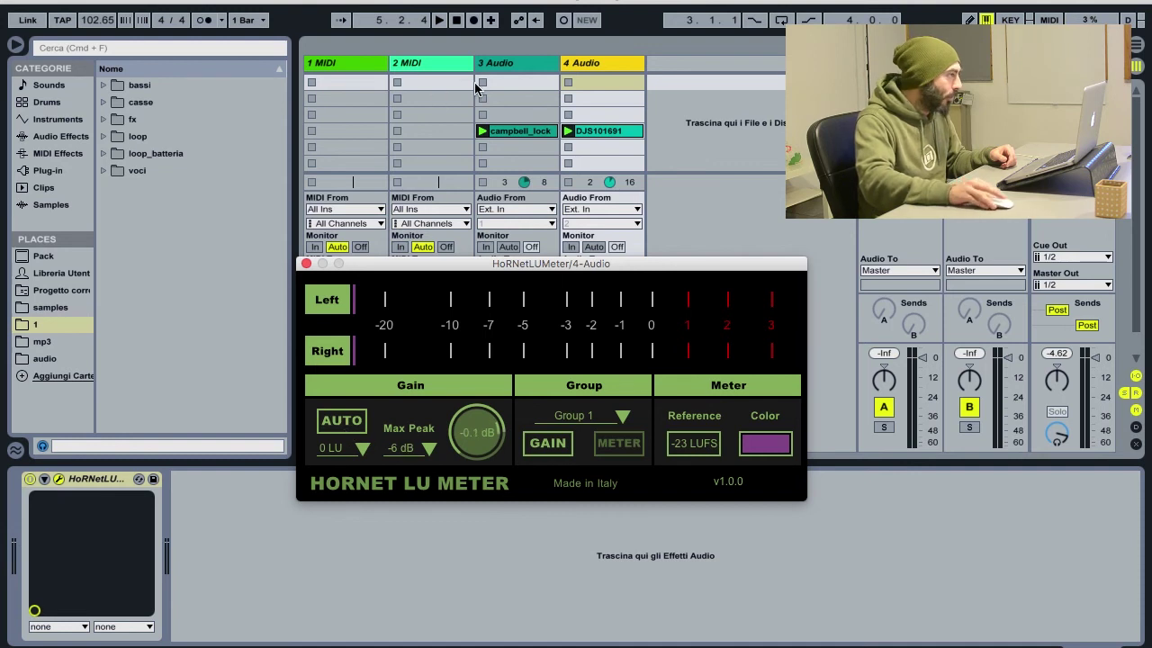
{"action": "left_click", "coordinate": [506, 63]}
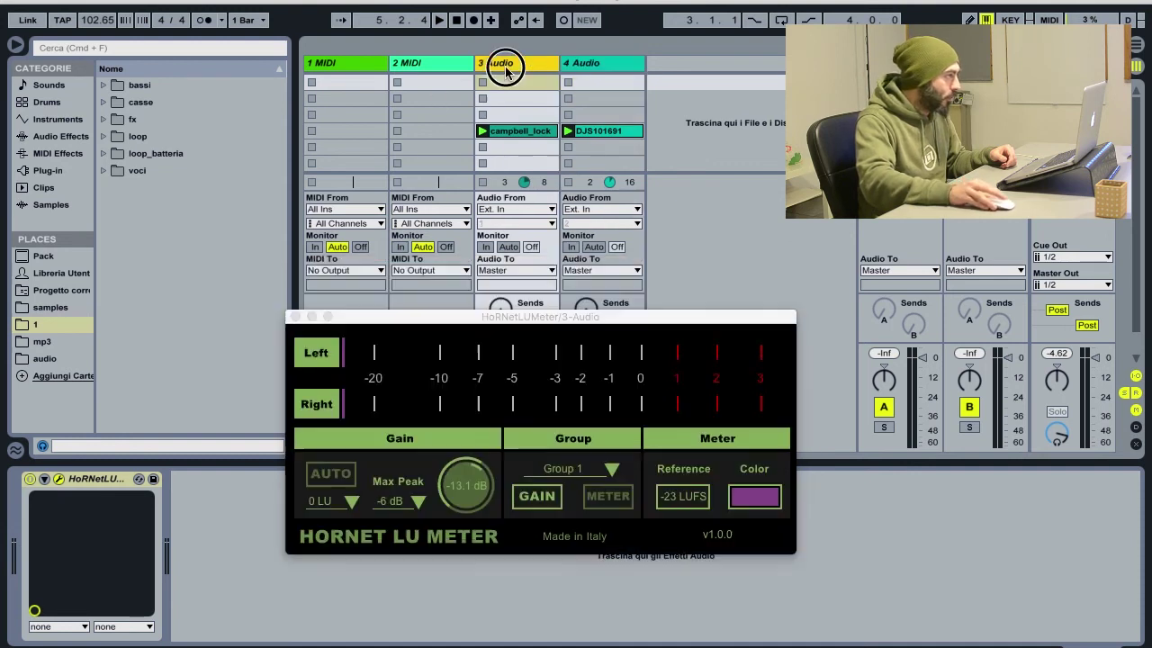
{"action": "left_click", "coordinate": [600, 65]}
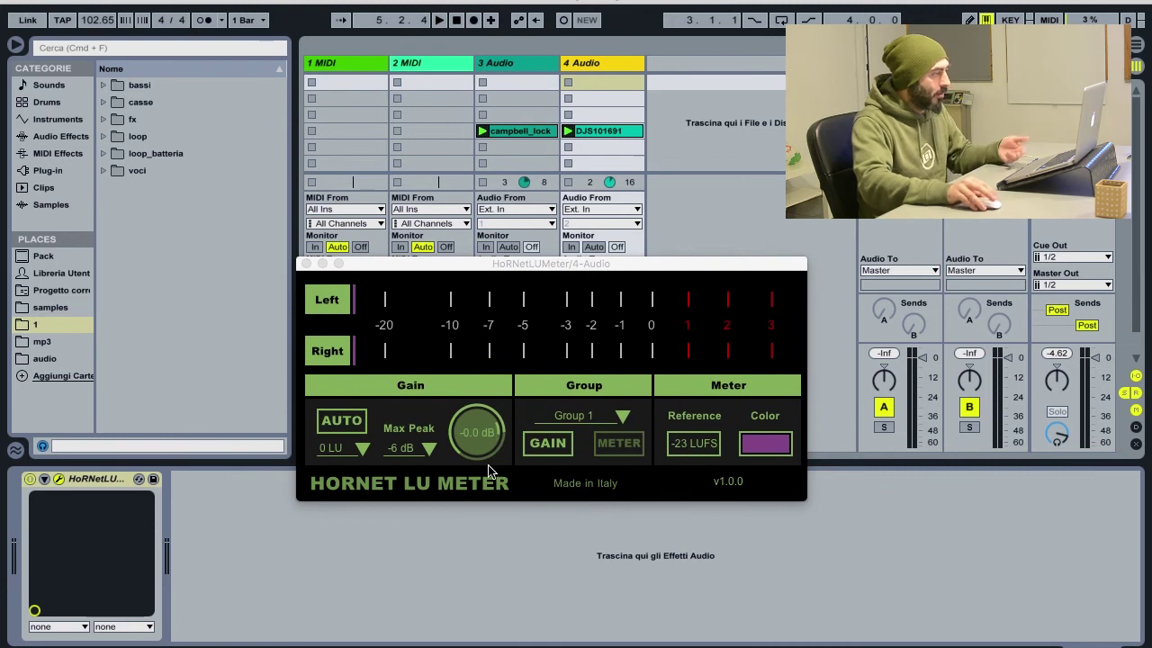
- Play and stop a pass so track 4 settles at -4.5 dB, compared with track 3
{"action": "key", "text": "space"}
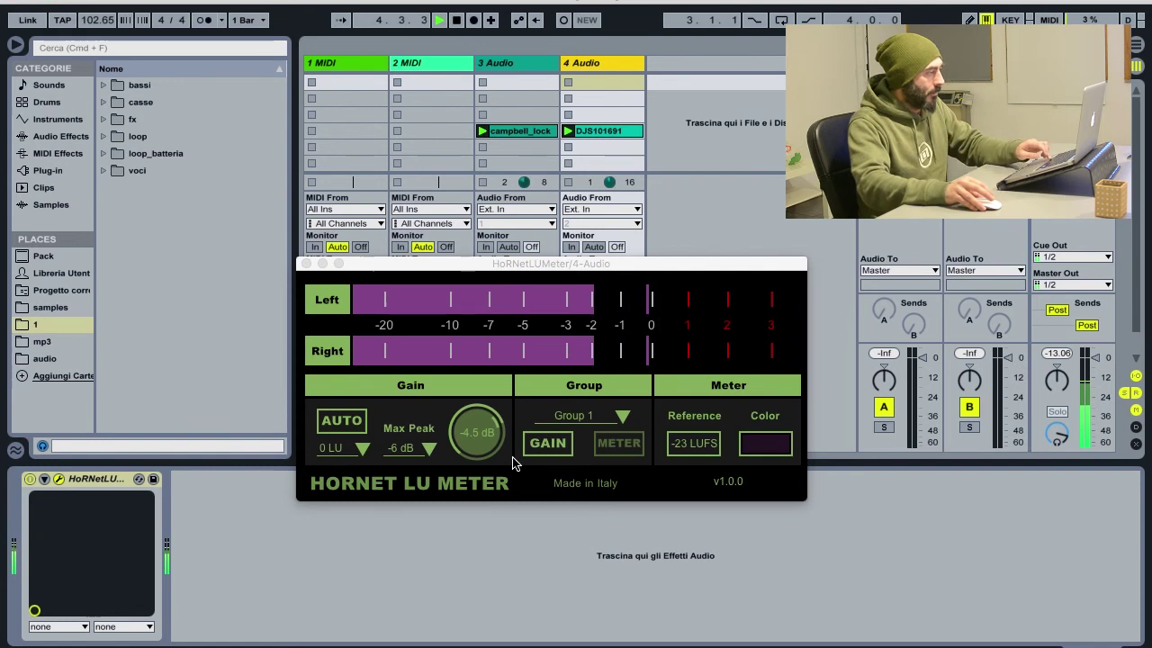
{"action": "key", "text": "space"}
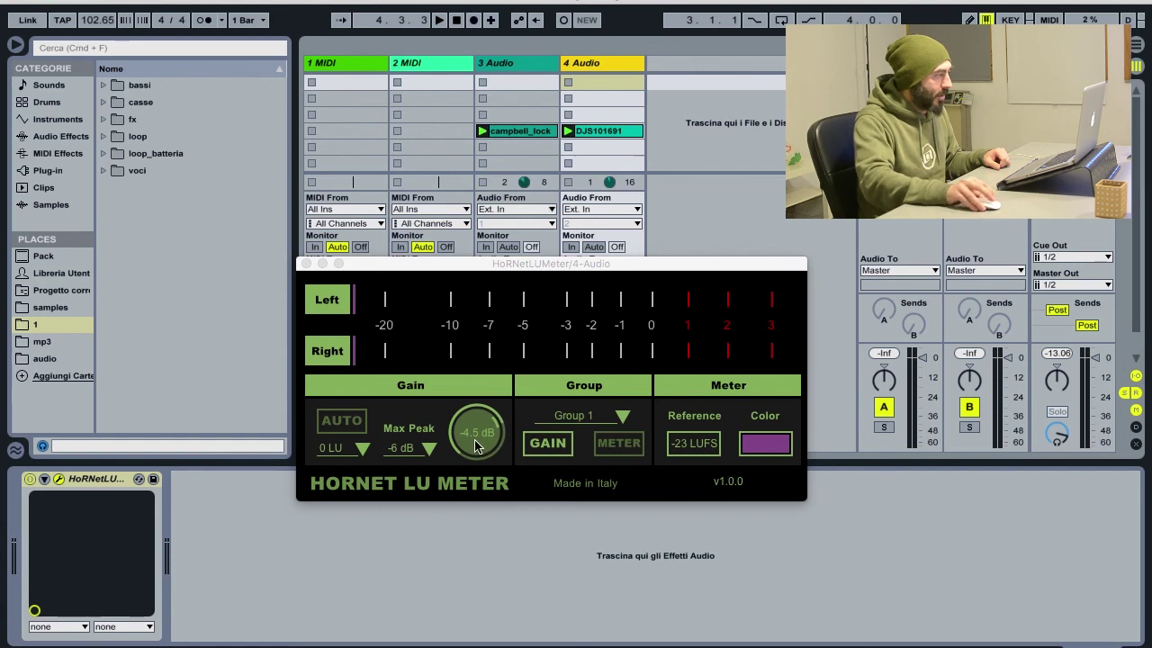
{"action": "left_click", "coordinate": [497, 63]}
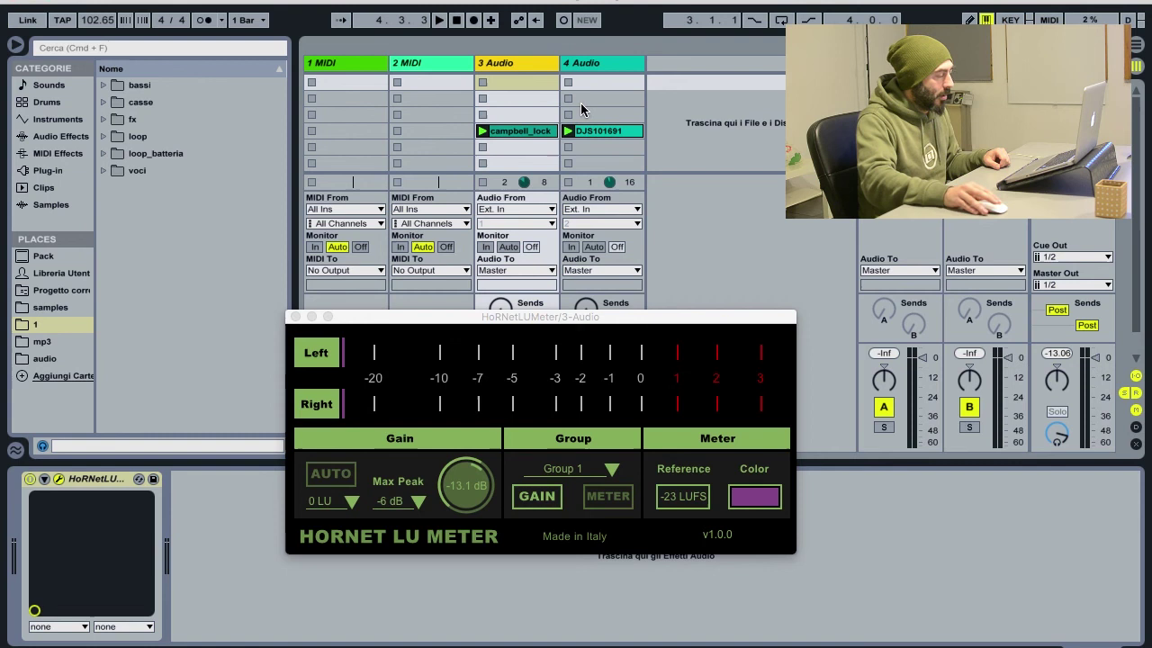
{"action": "left_click", "coordinate": [587, 63]}
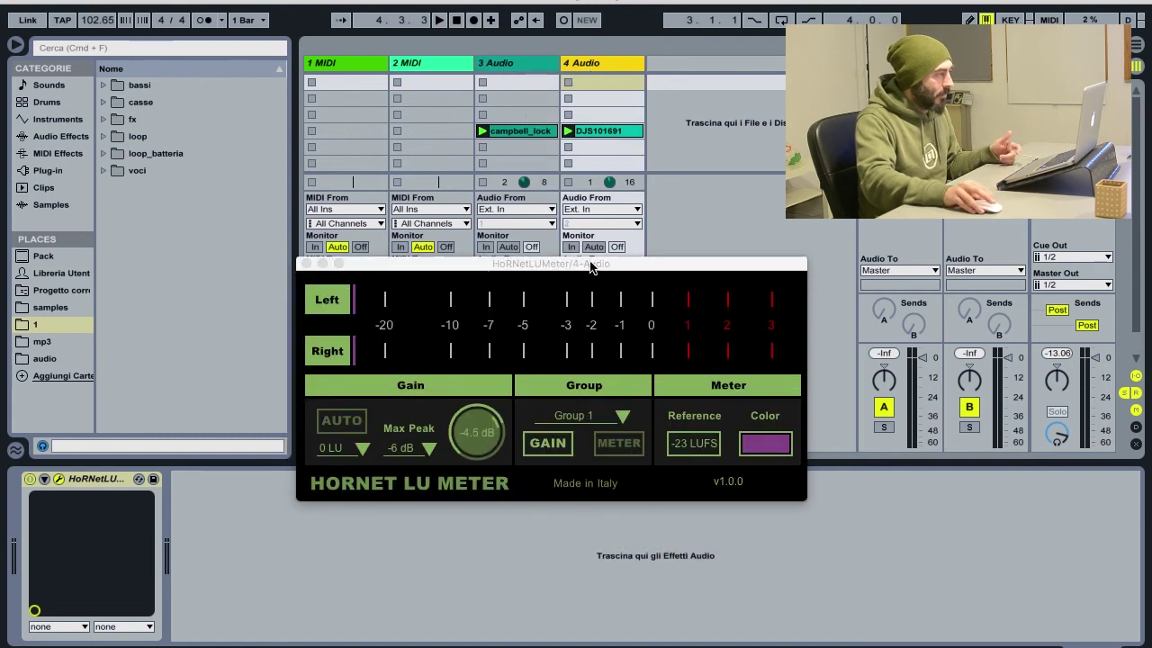
{"action": "left_click_drag", "start_coordinate": [592, 263], "coordinate": [588, 285]}
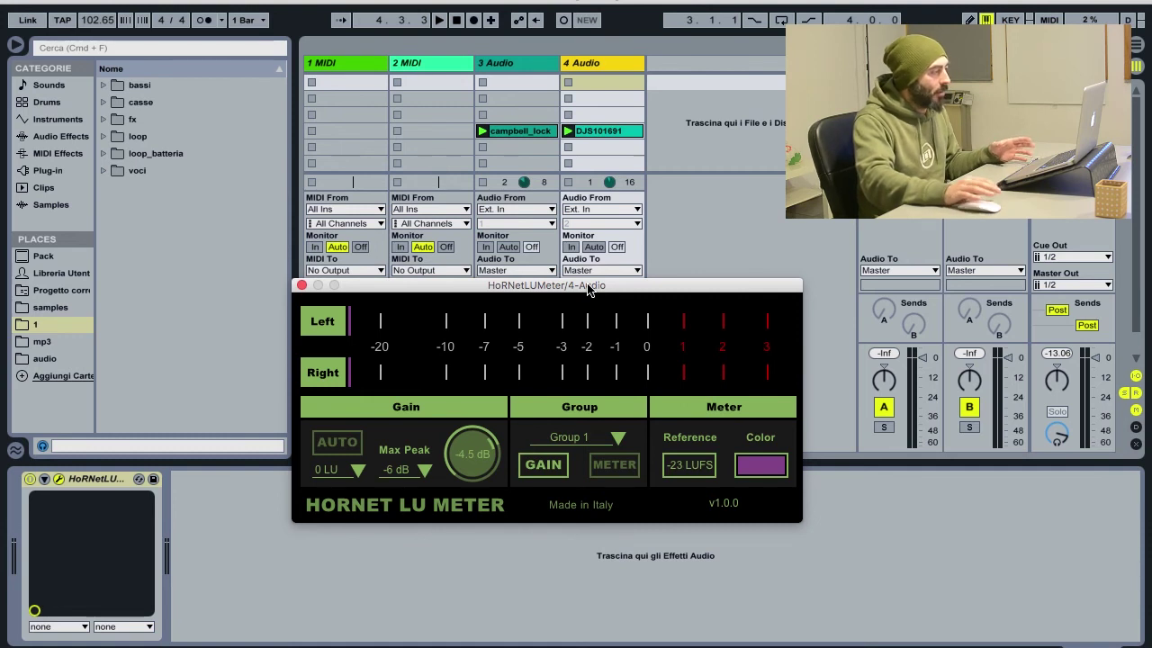
{"action": "left_click_drag", "start_coordinate": [587, 287], "coordinate": [593, 271]}
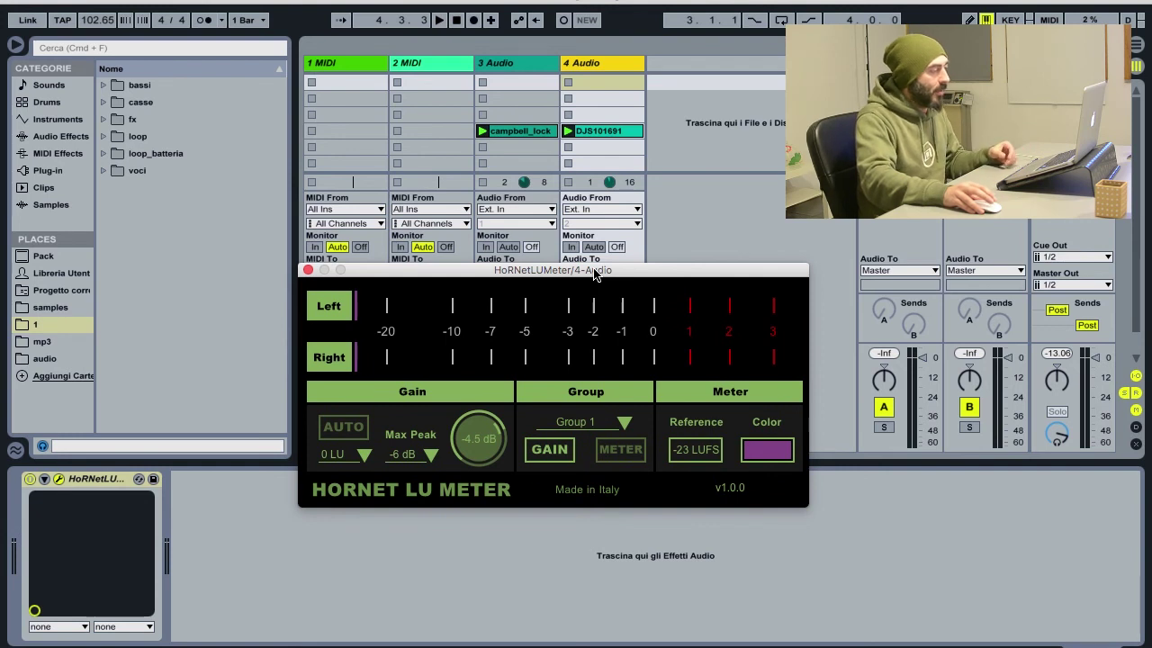
{"action": "left_click_drag", "start_coordinate": [594, 274], "coordinate": [590, 274]}
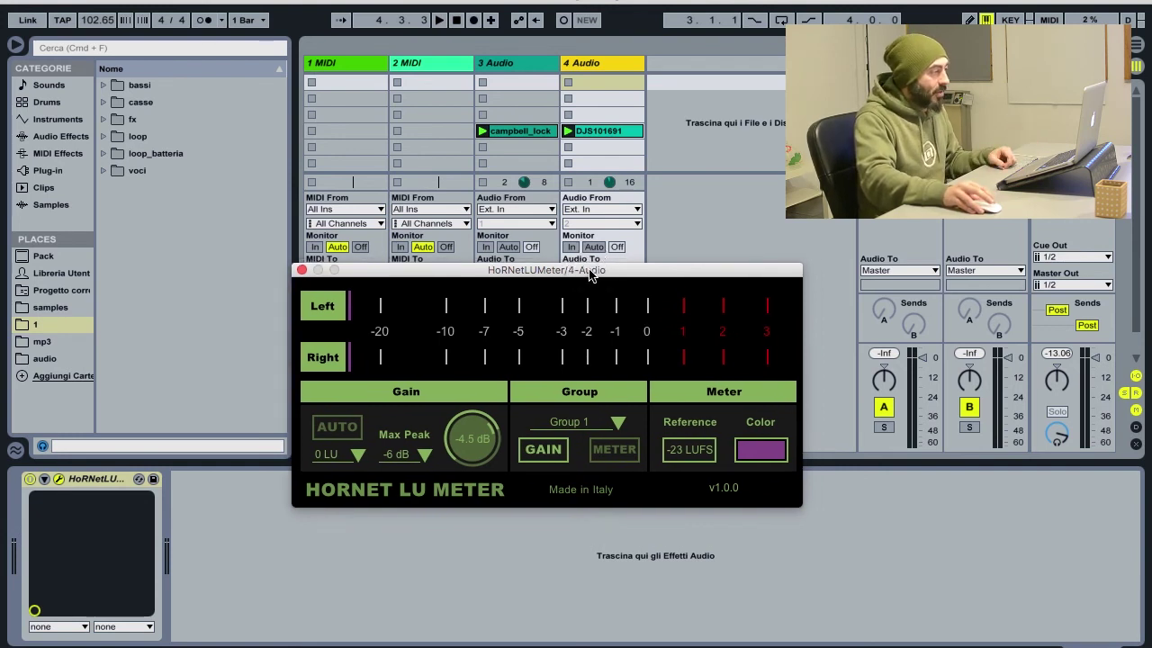